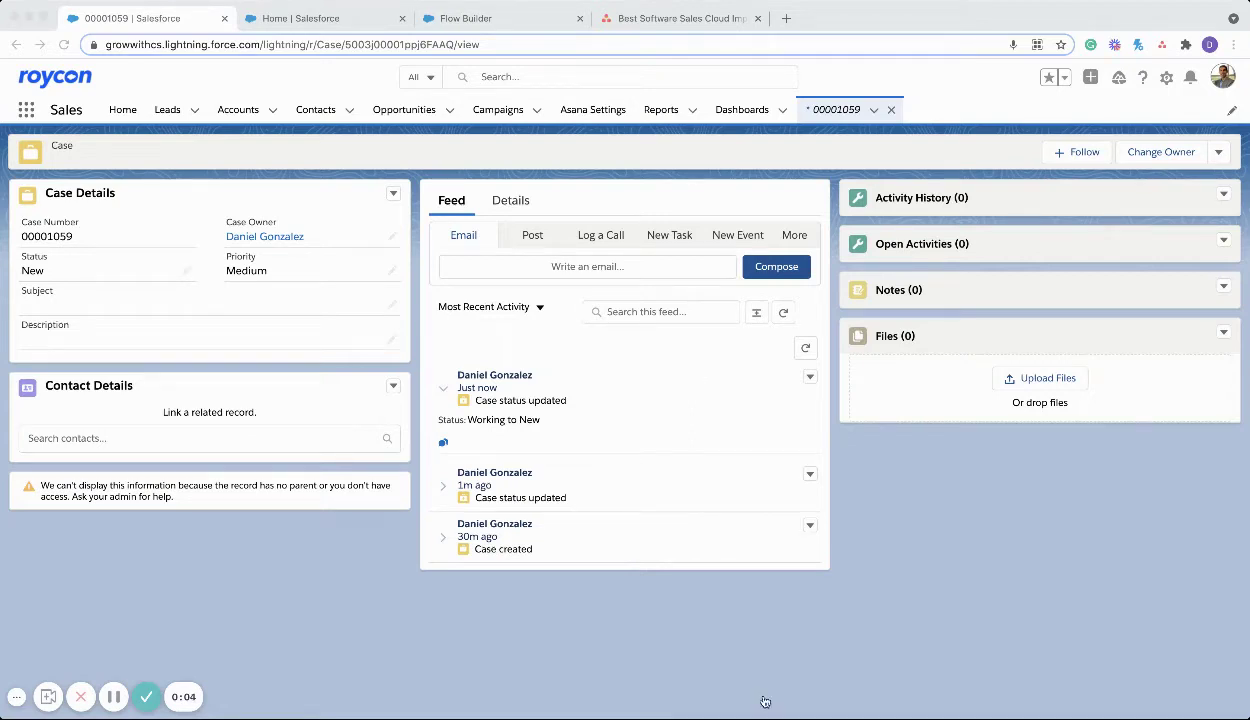
Show case 00001059's Details fields: Status New, Type Custom Development, Medium priority, Email origin
click(566, 551)
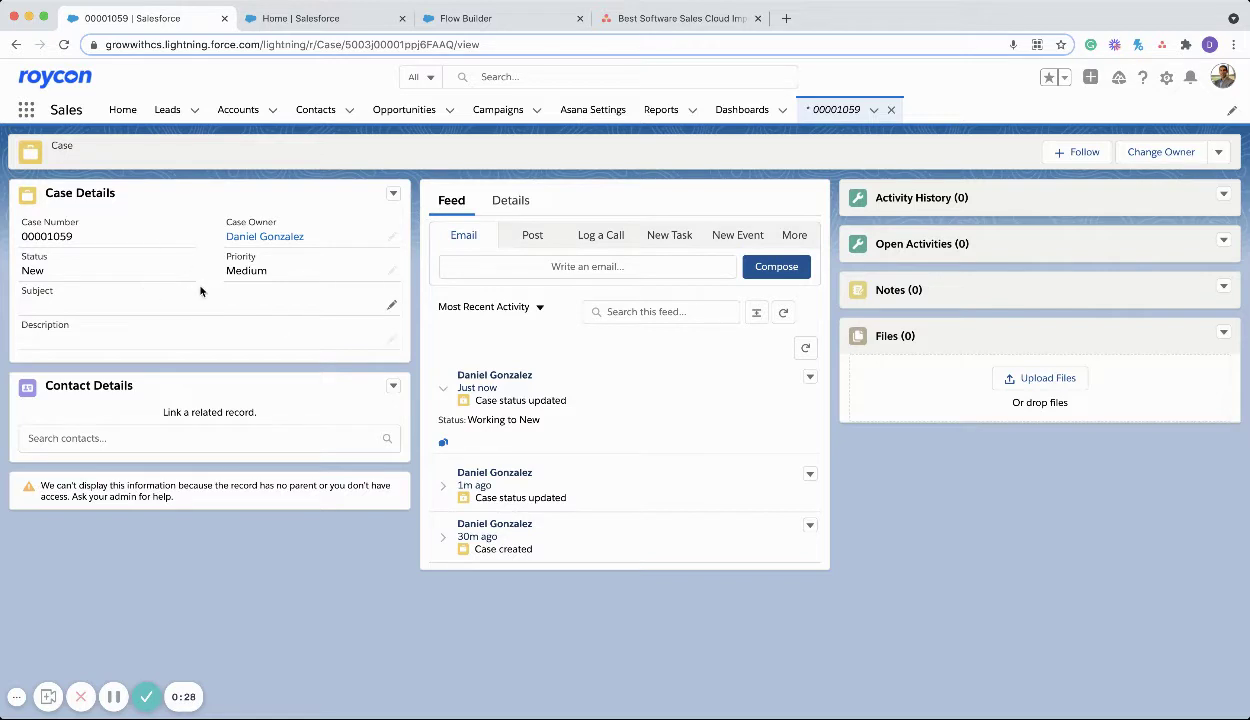
click(510, 201)
click(449, 203)
Open the Best Software account linked to case 00001059
click(505, 201)
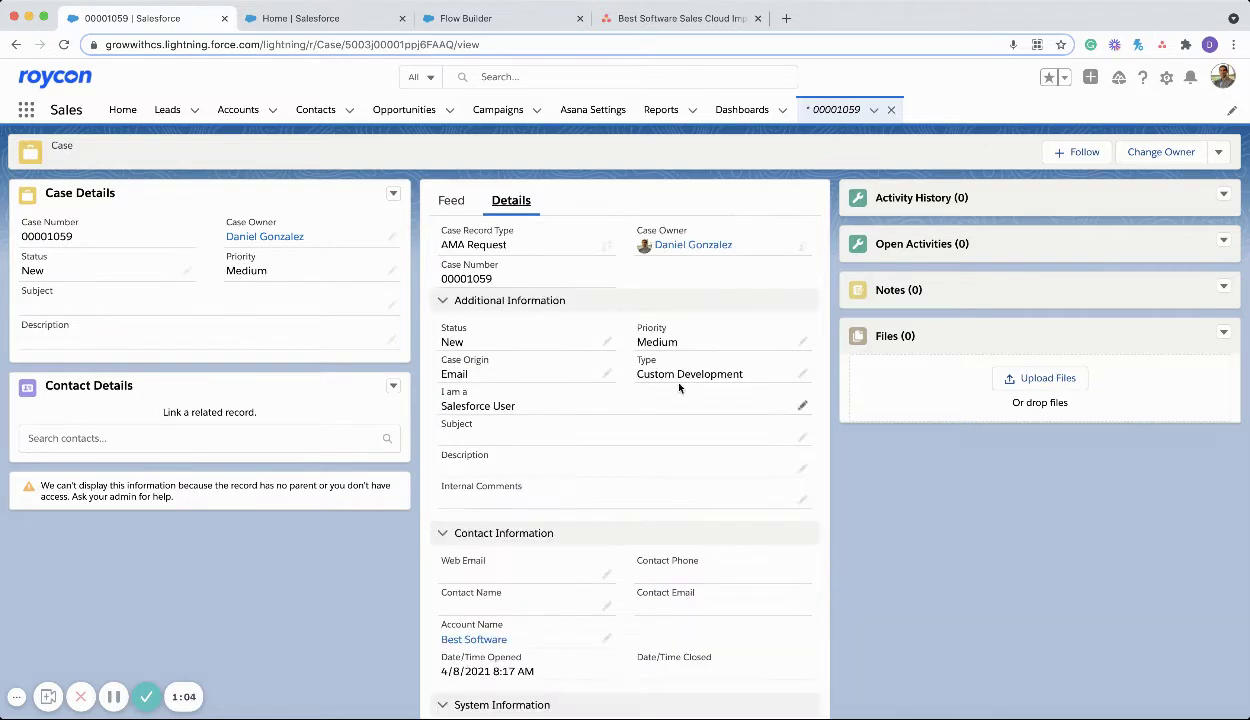
click(448, 204)
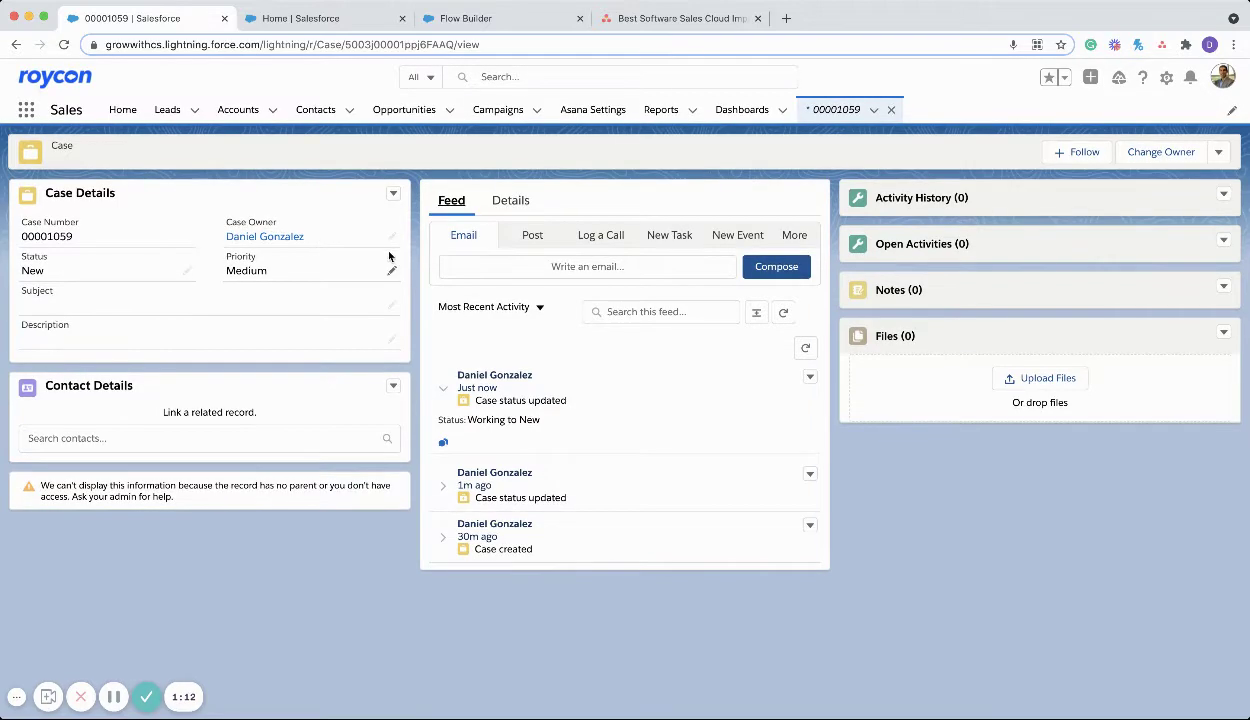
click(512, 202)
scroll(503, 614, down, 2)
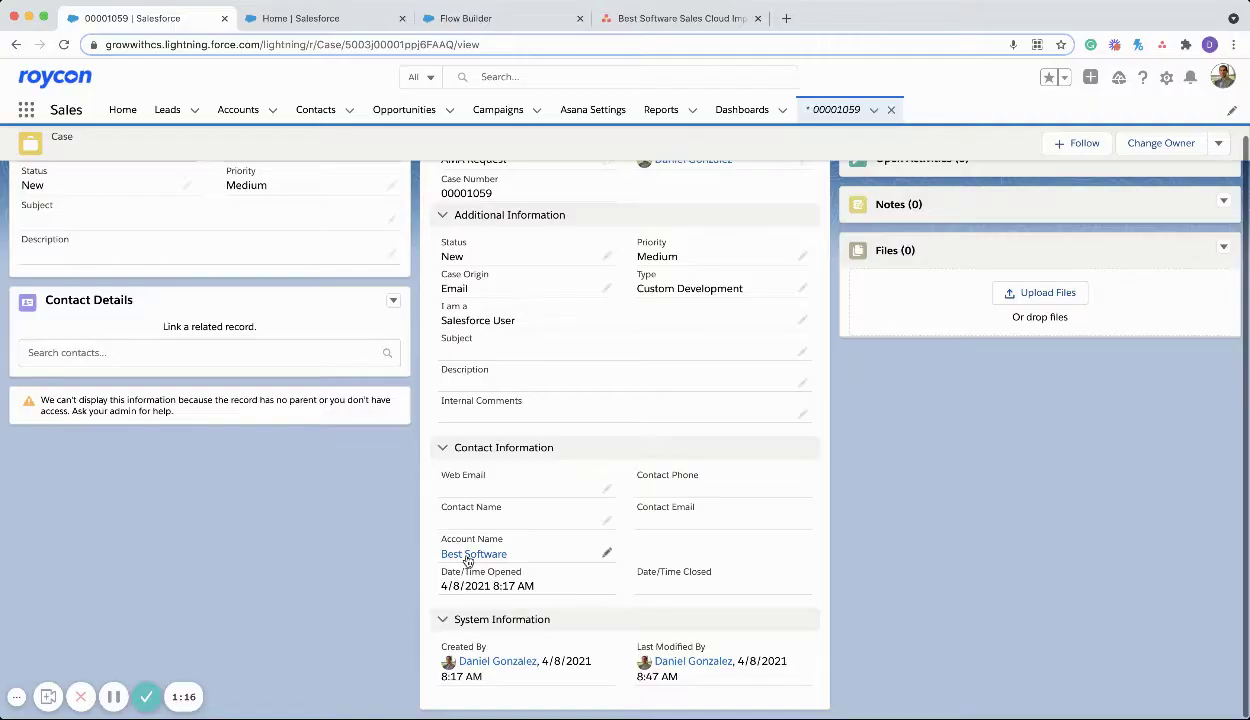
click(468, 551)
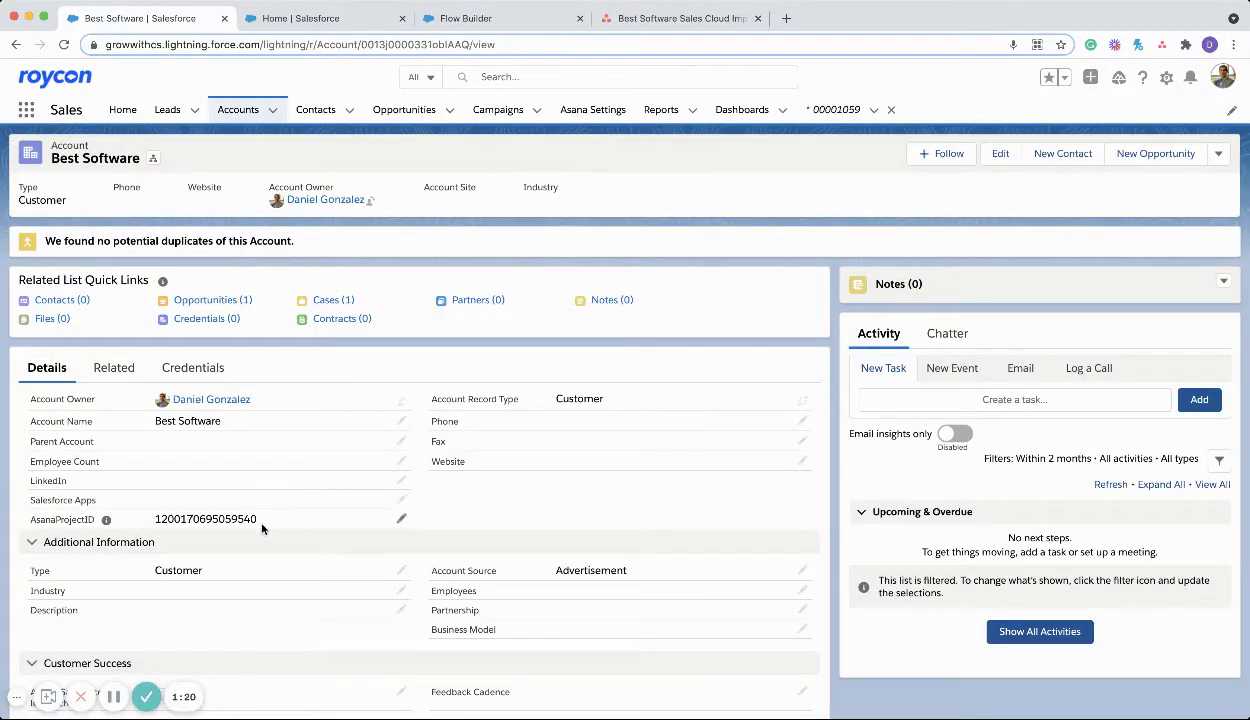
Highlight the Best Software account's AsanaProjectID value on its Details tab
drag(265, 521, 155, 519)
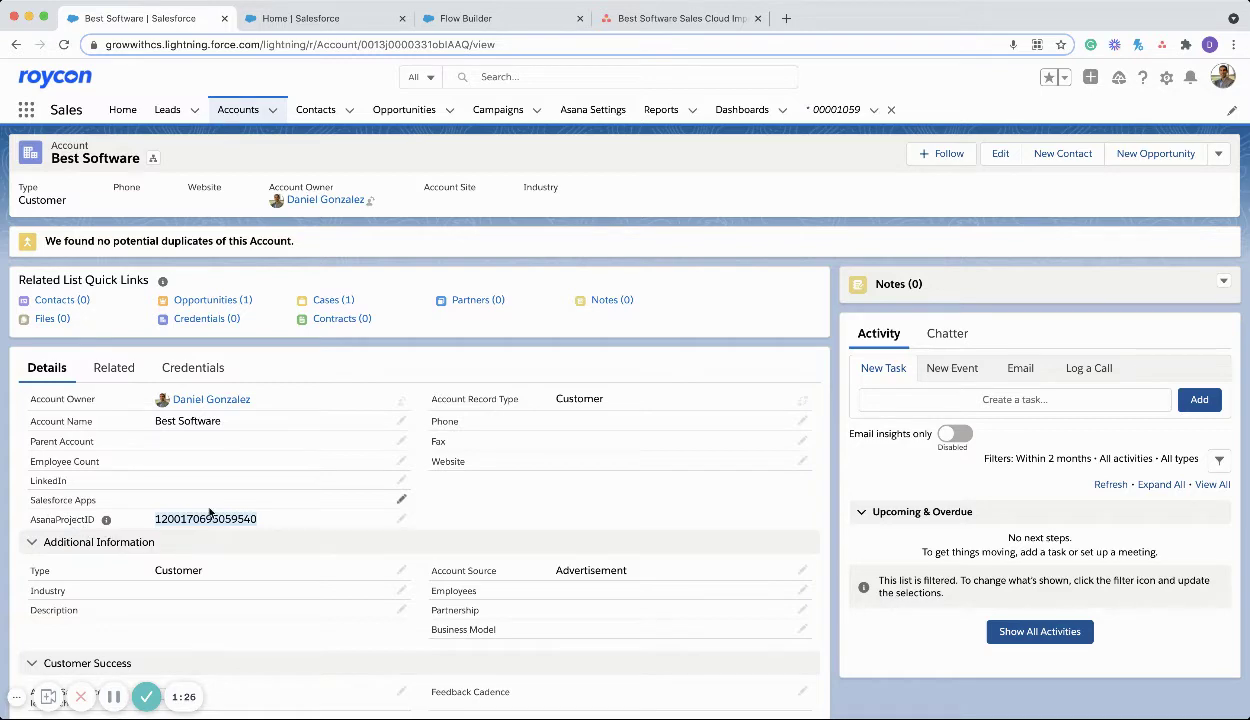
scroll(209, 510, down, 10)
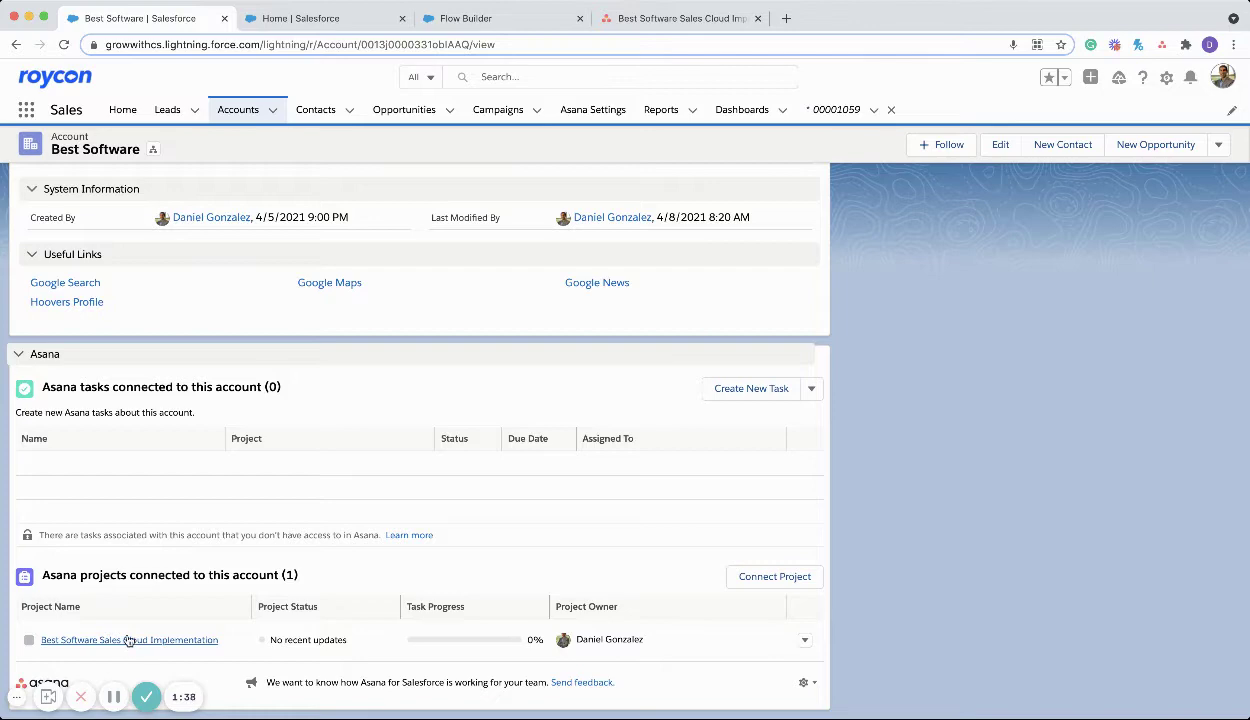
scroll(162, 556, up, 15)
click(211, 518)
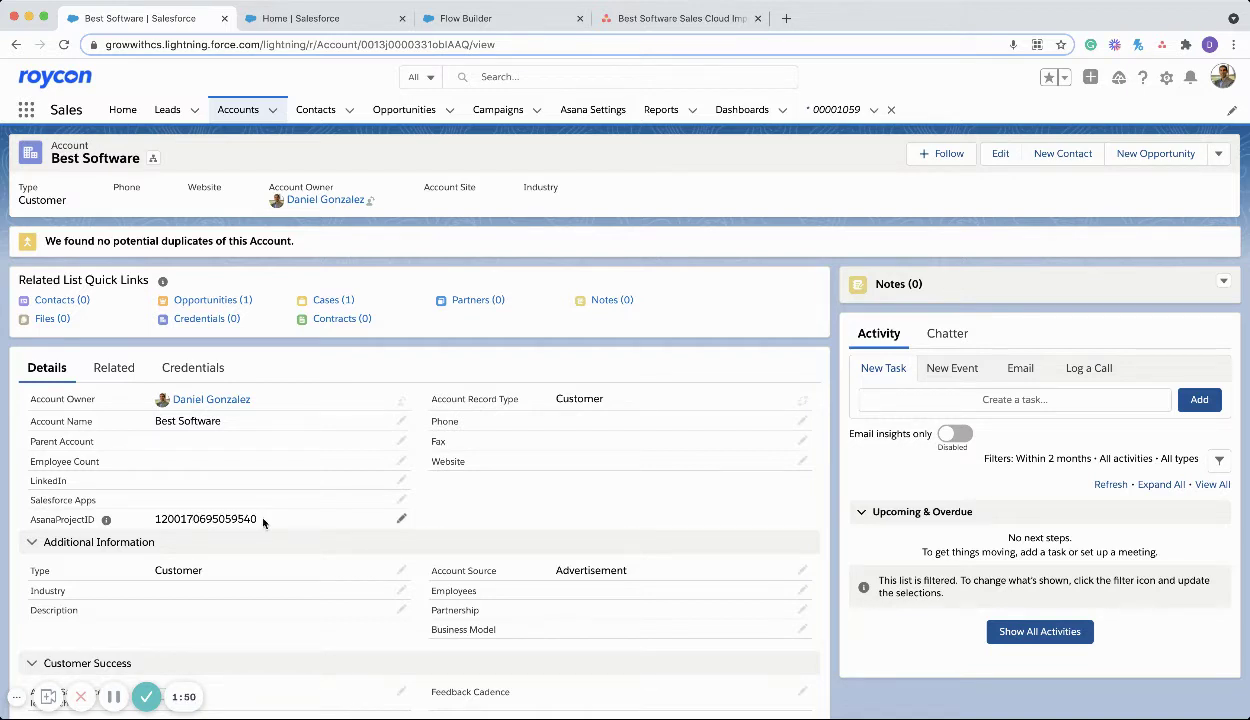
drag(260, 516, 159, 516)
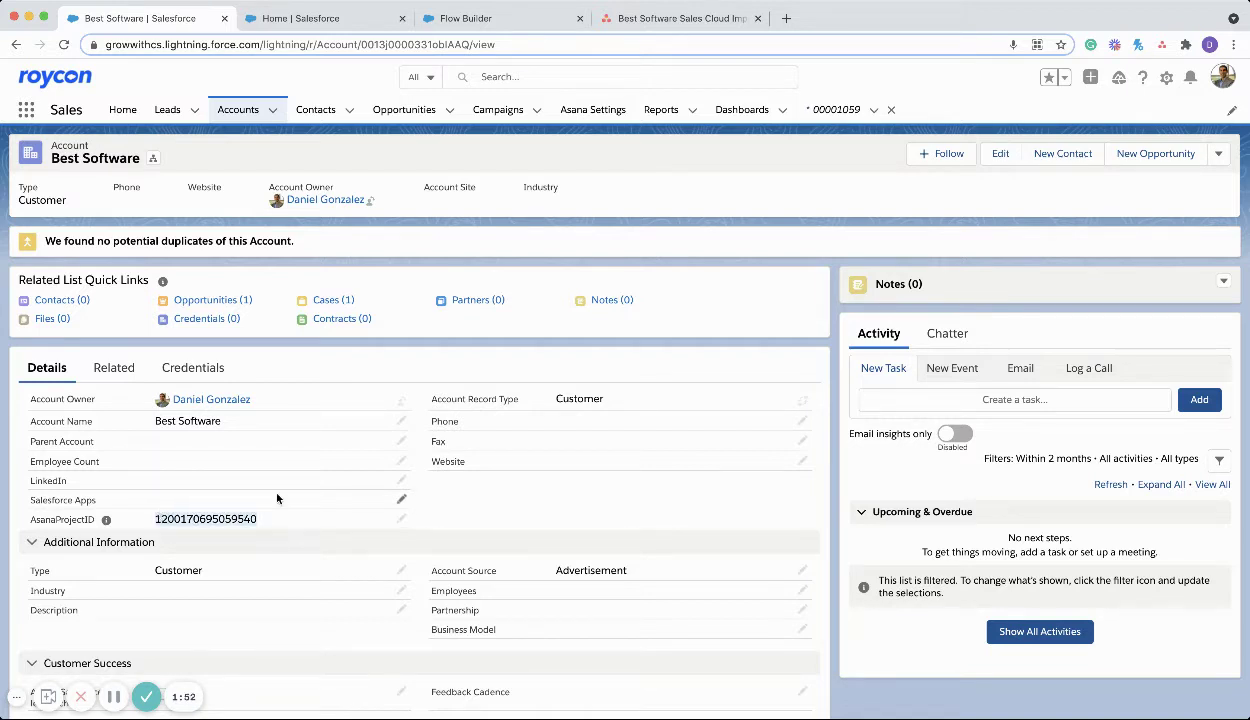
Open the Asana Development Task flow's Start conditions: Case, Status Working, Type Custom Development
click(453, 20)
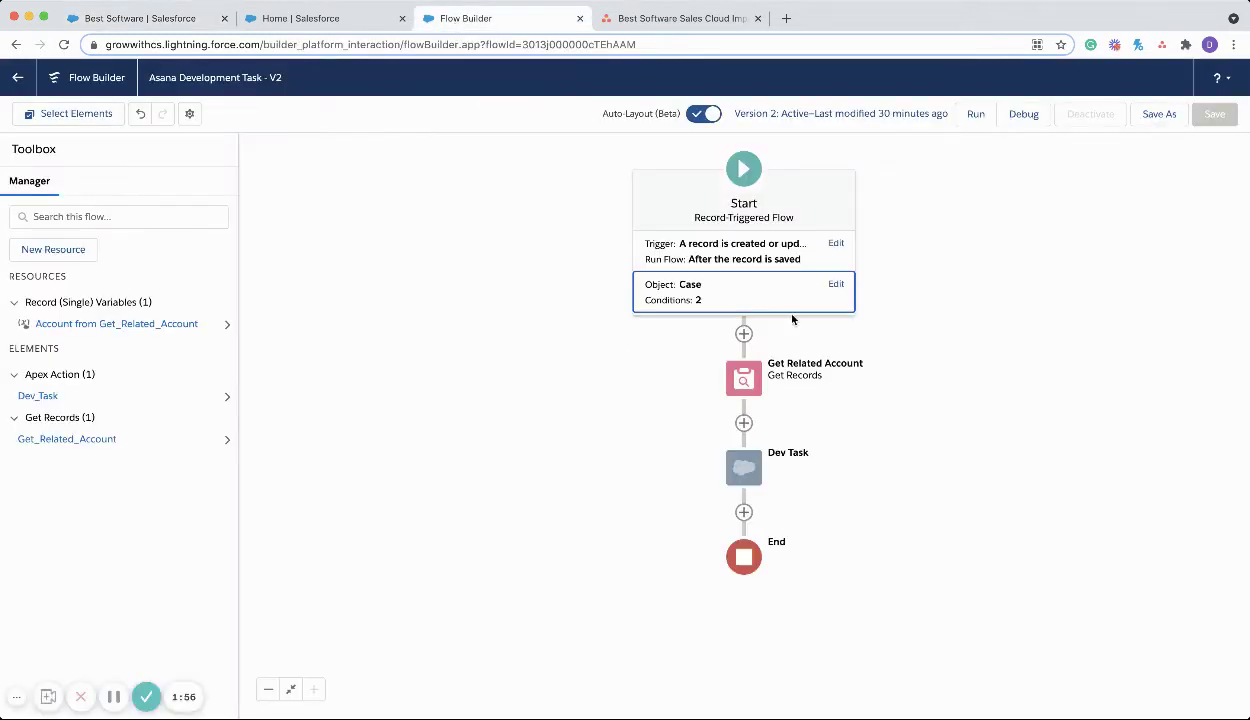
click(862, 311)
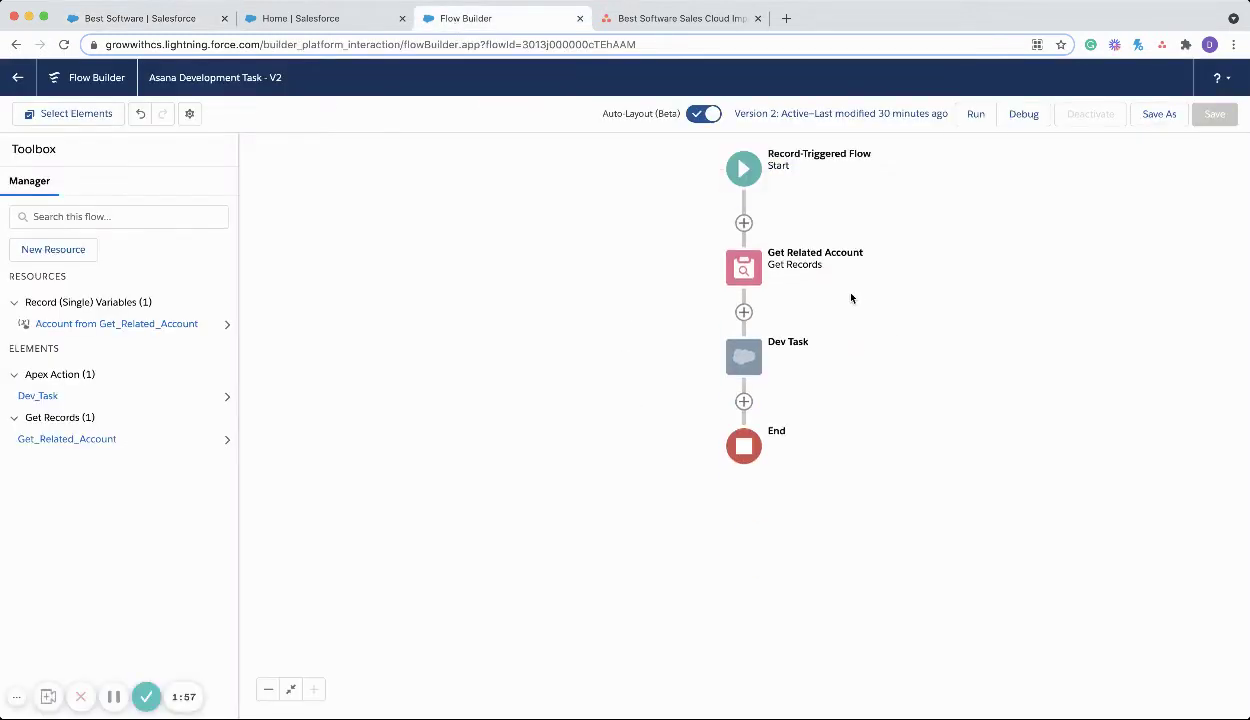
click(743, 170)
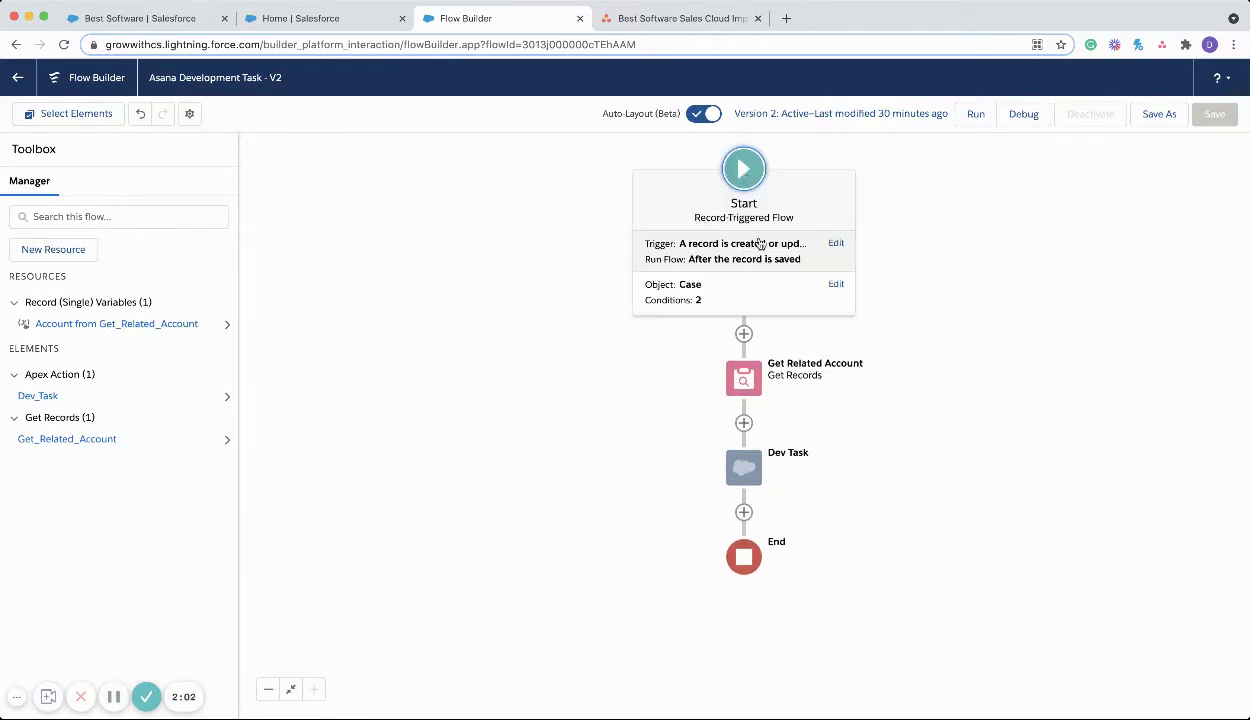
click(825, 282)
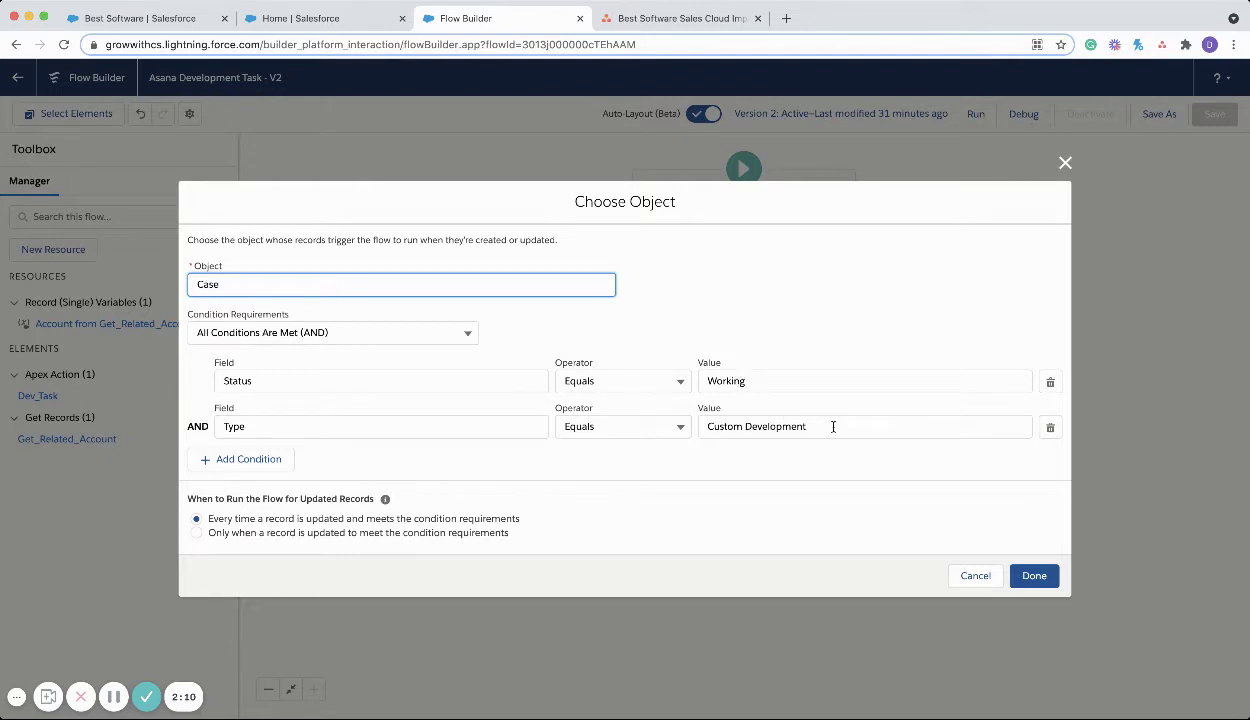
Open the Dev Task action and select its Name input, Development Task
click(1064, 165)
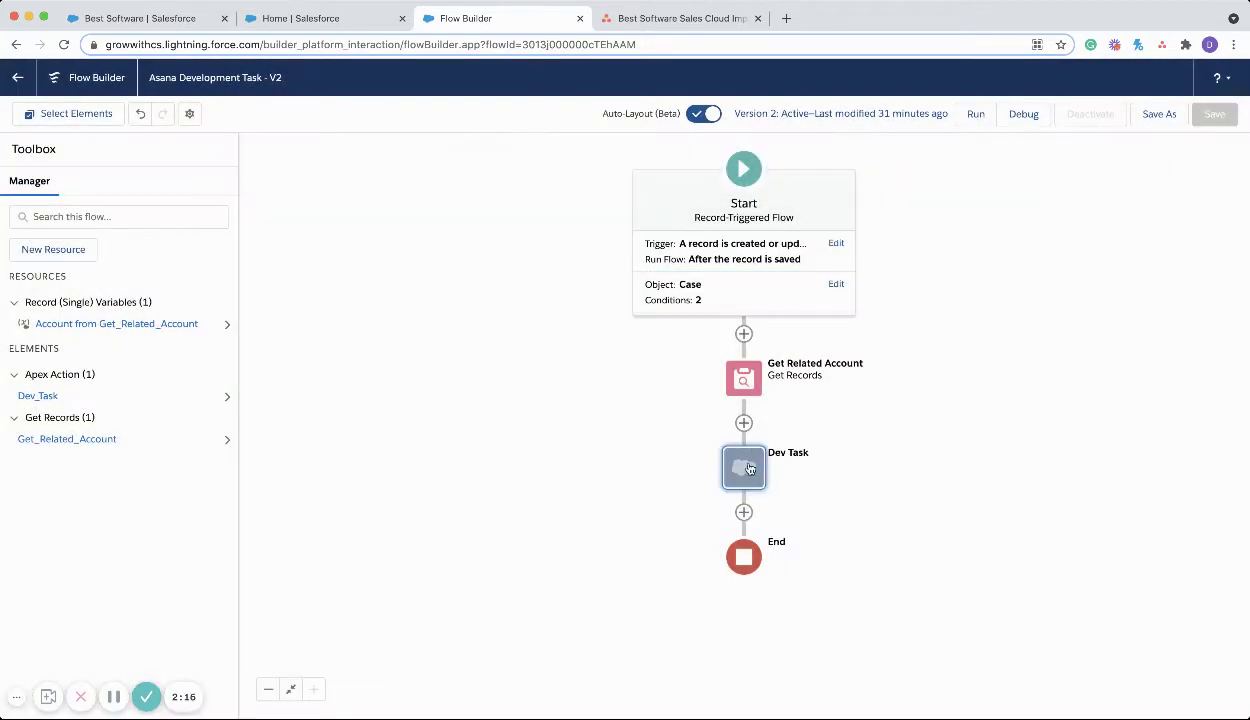
double_click(745, 466)
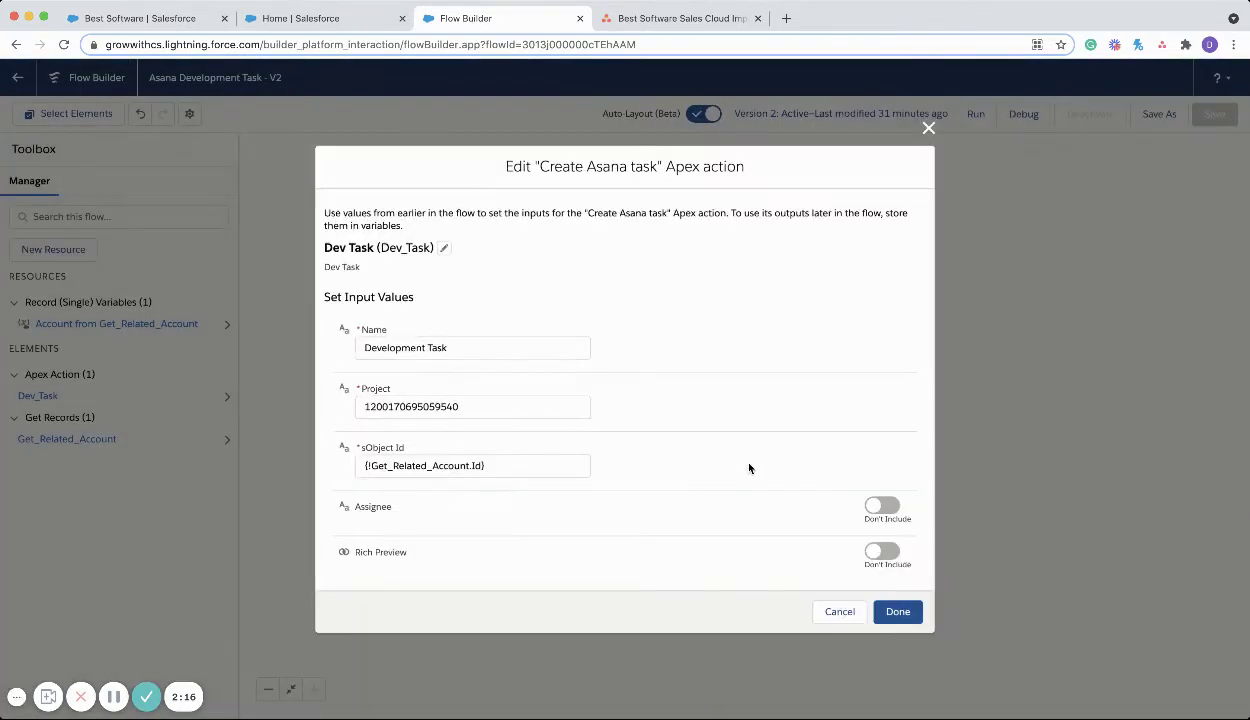
click(485, 344)
triple_click(485, 344)
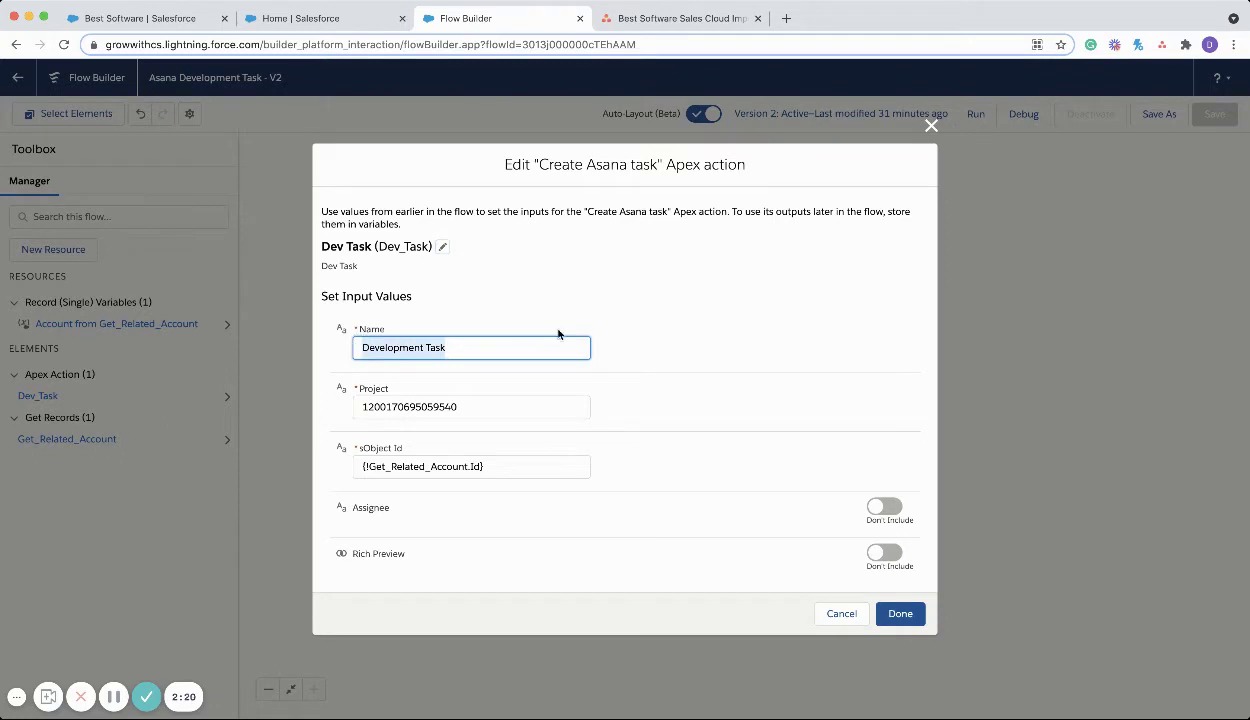
Review the Project ID, sObject Id {!Get_Related_Account.Id} and optional Assignee inputs
click(479, 407)
drag(479, 407, 346, 407)
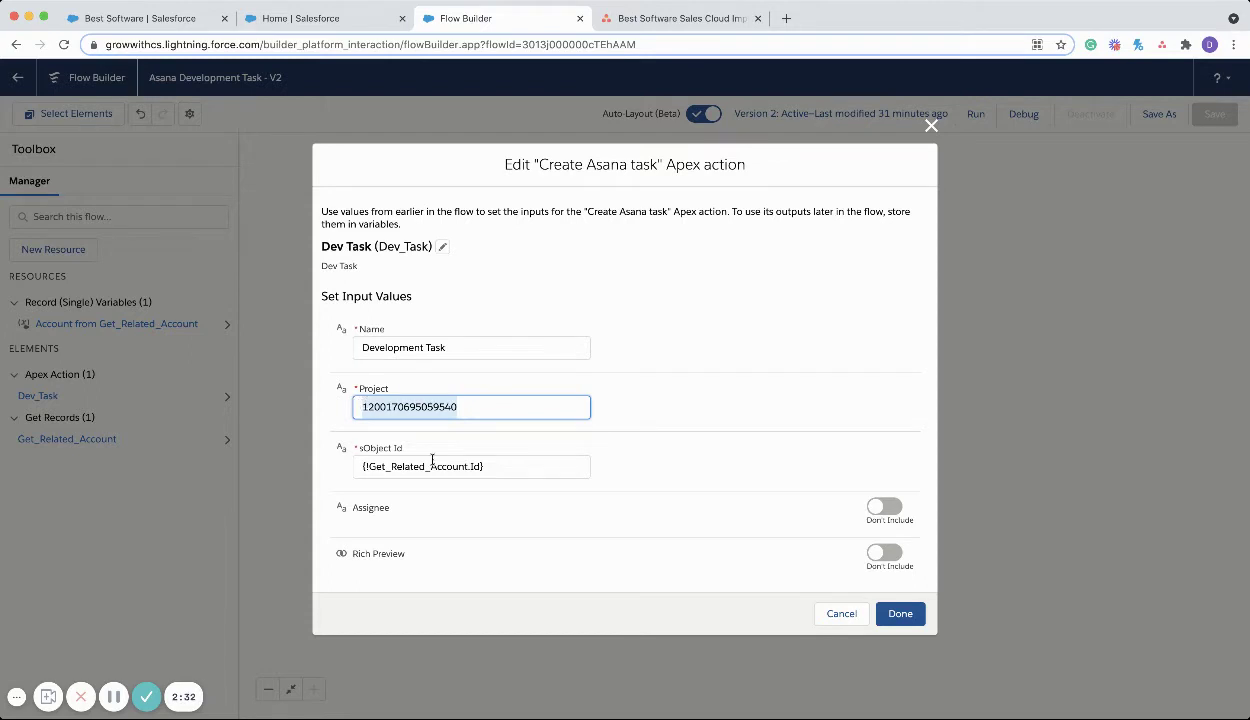
click(403, 446)
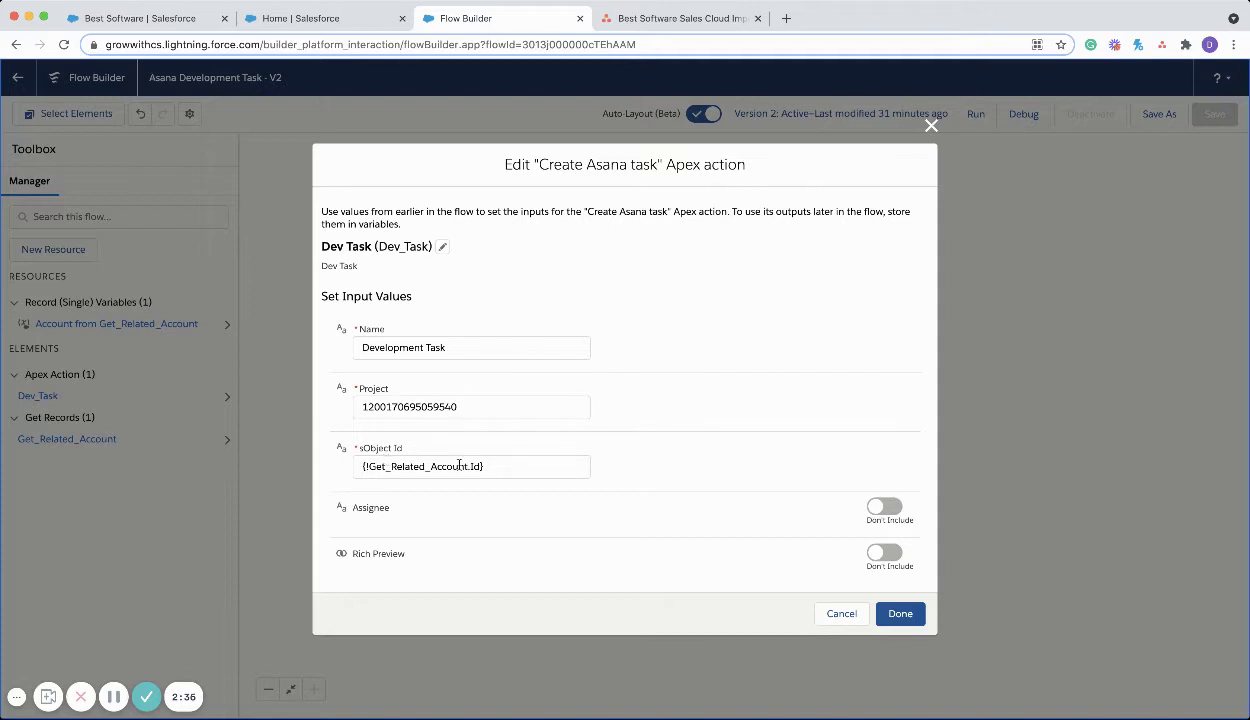
drag(492, 466, 356, 467)
click(399, 485)
drag(392, 507, 346, 510)
Close the Dev Task settings and view the Best Software Sales Cloud Implementation tasks without sidebar
click(898, 614)
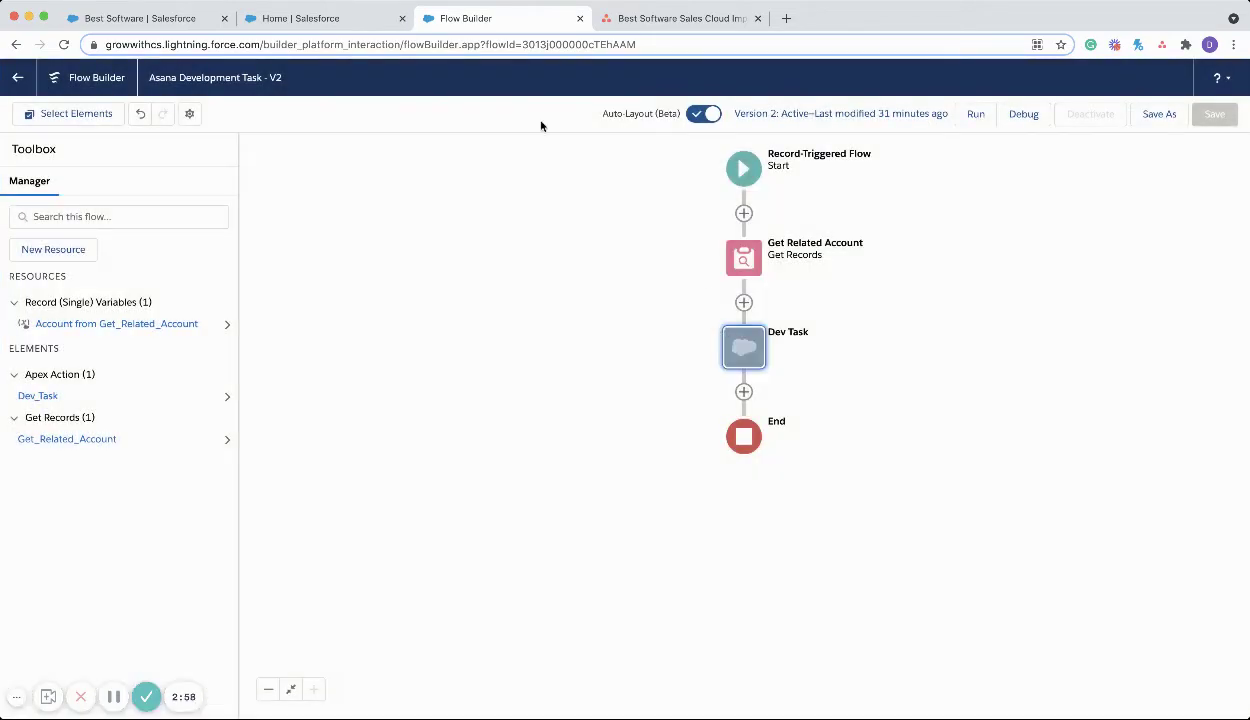
click(645, 19)
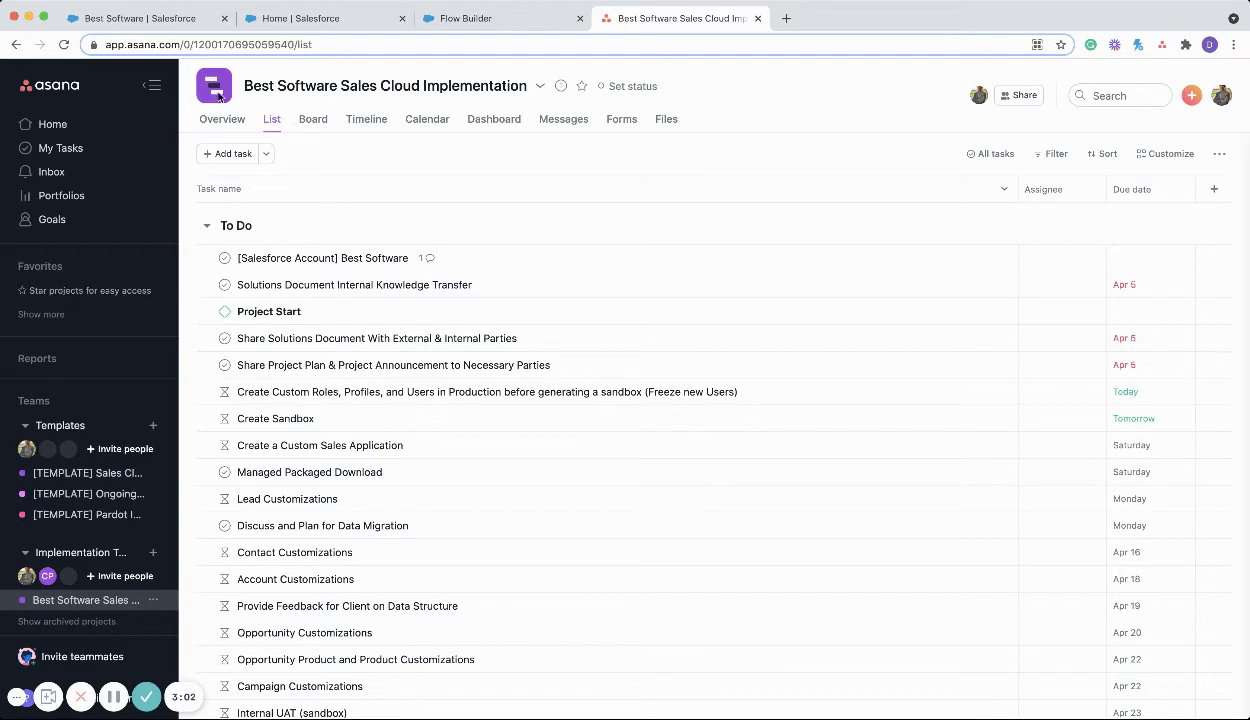
click(152, 88)
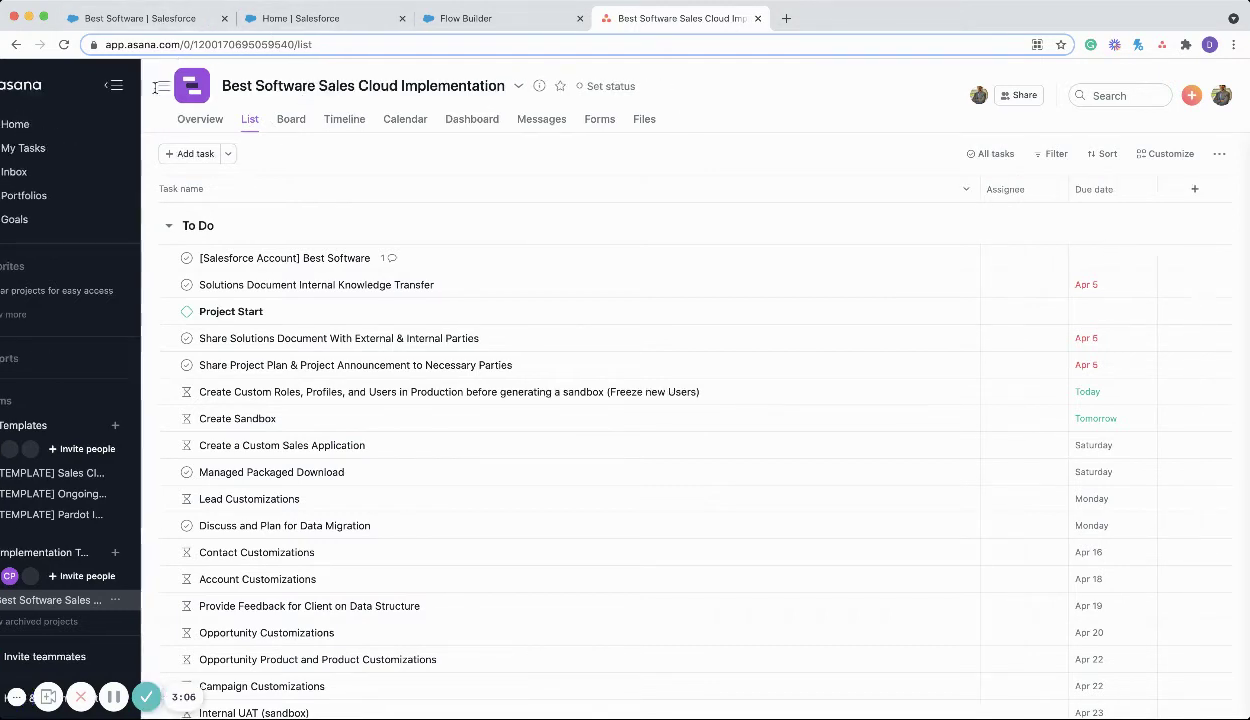
Change case 00001059's Status from New to Working and save it
click(180, 28)
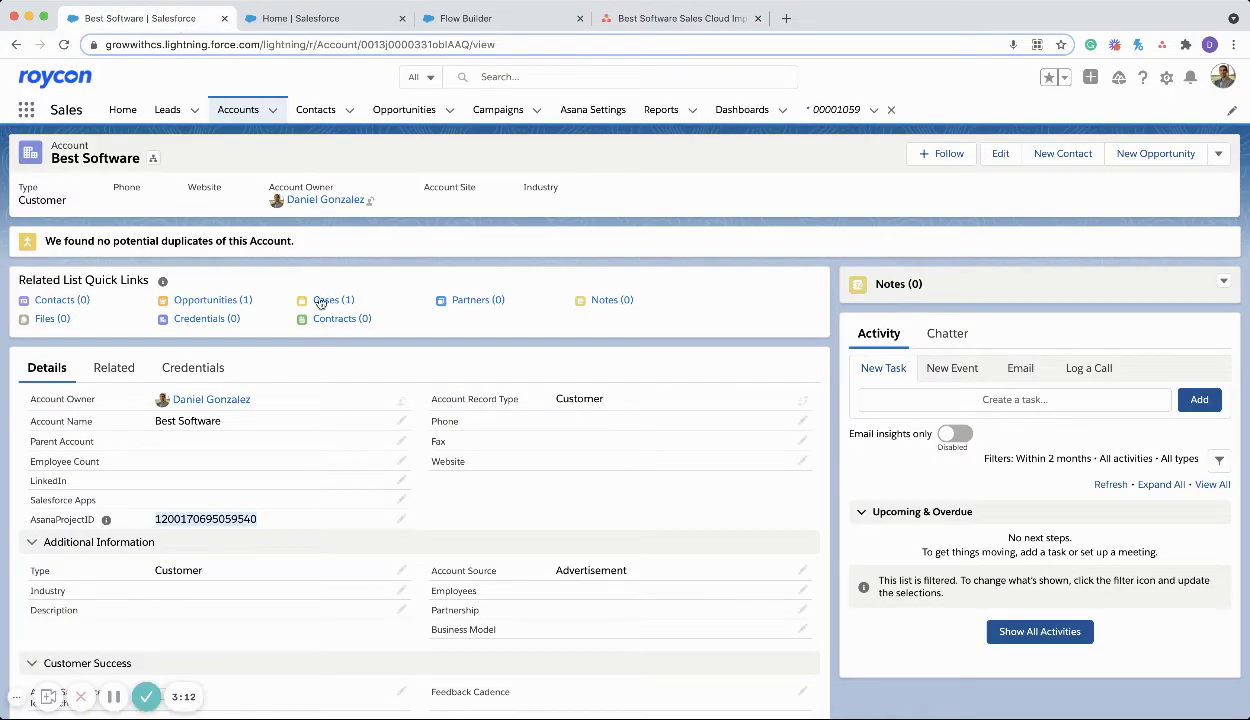
mouse_move(316, 300)
click(134, 419)
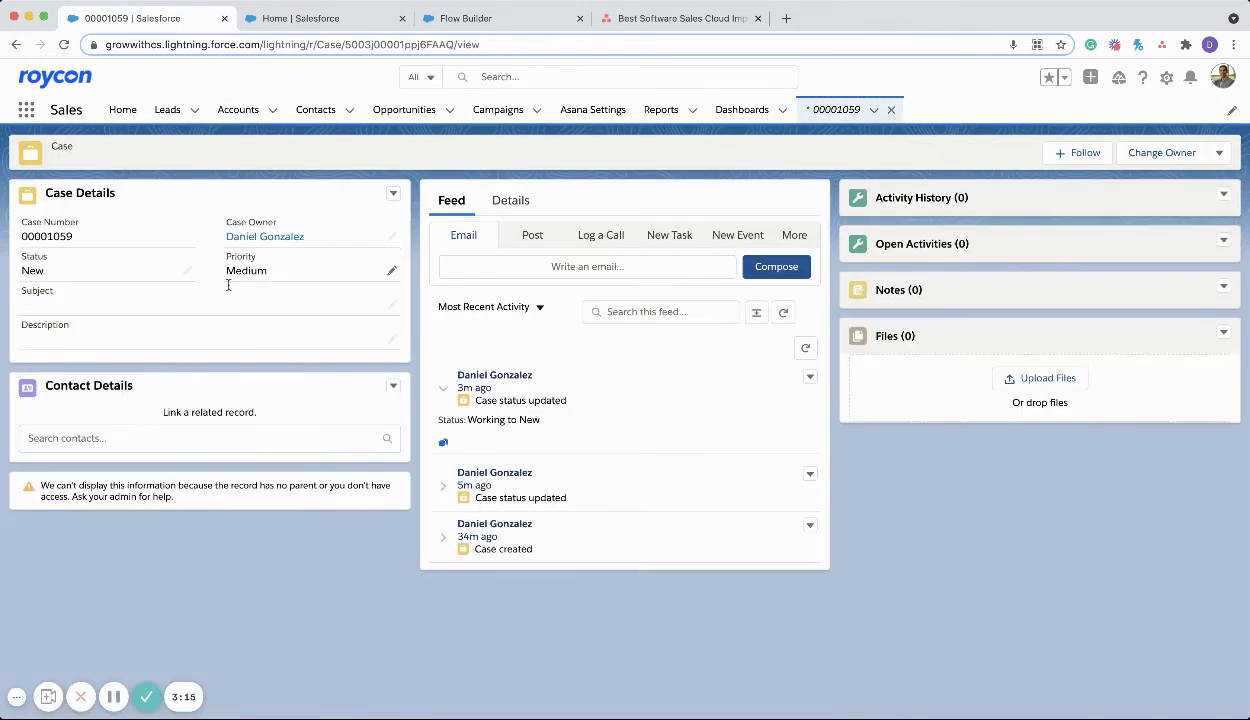
click(187, 270)
click(183, 298)
click(135, 368)
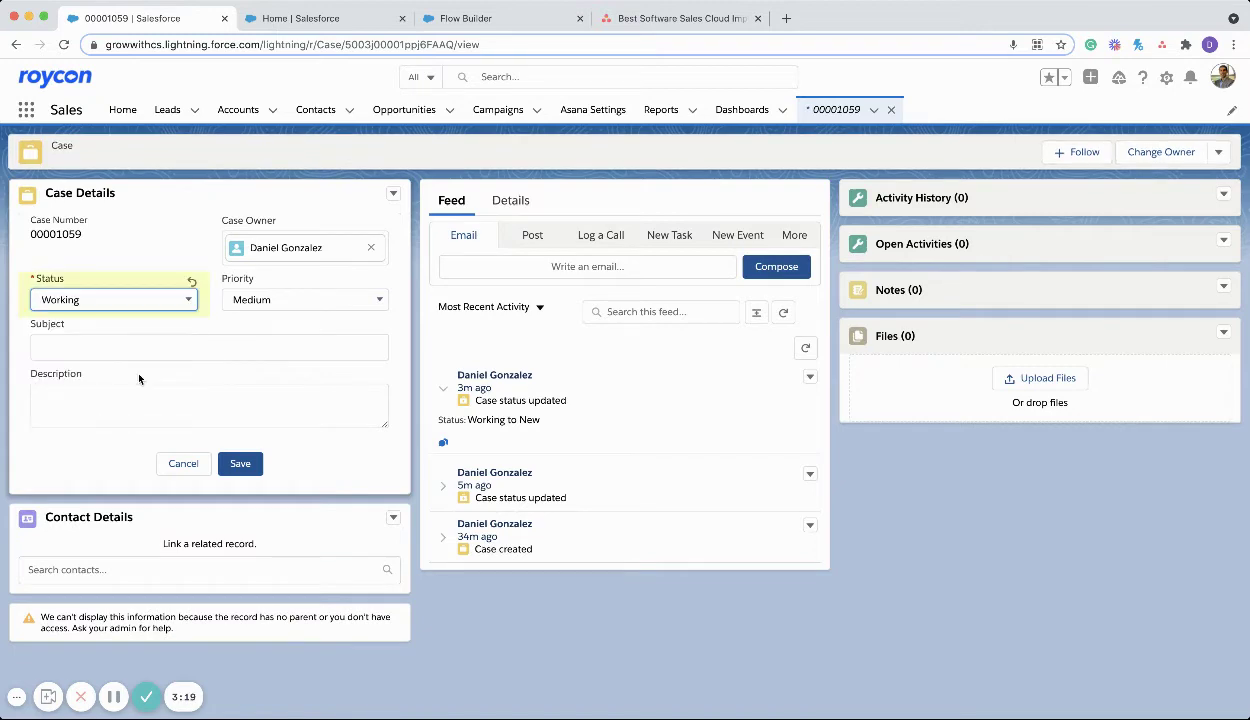
click(241, 464)
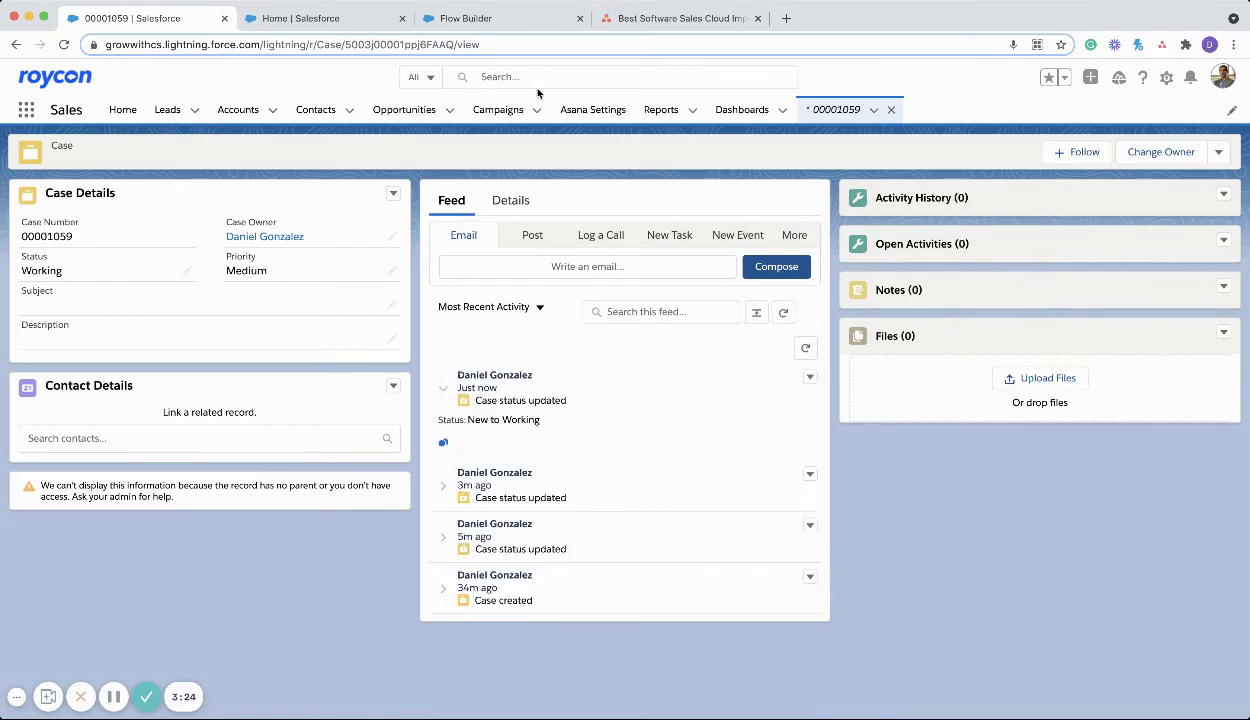
Select the new Development Task Best Software task in Asana's To Do list
click(648, 20)
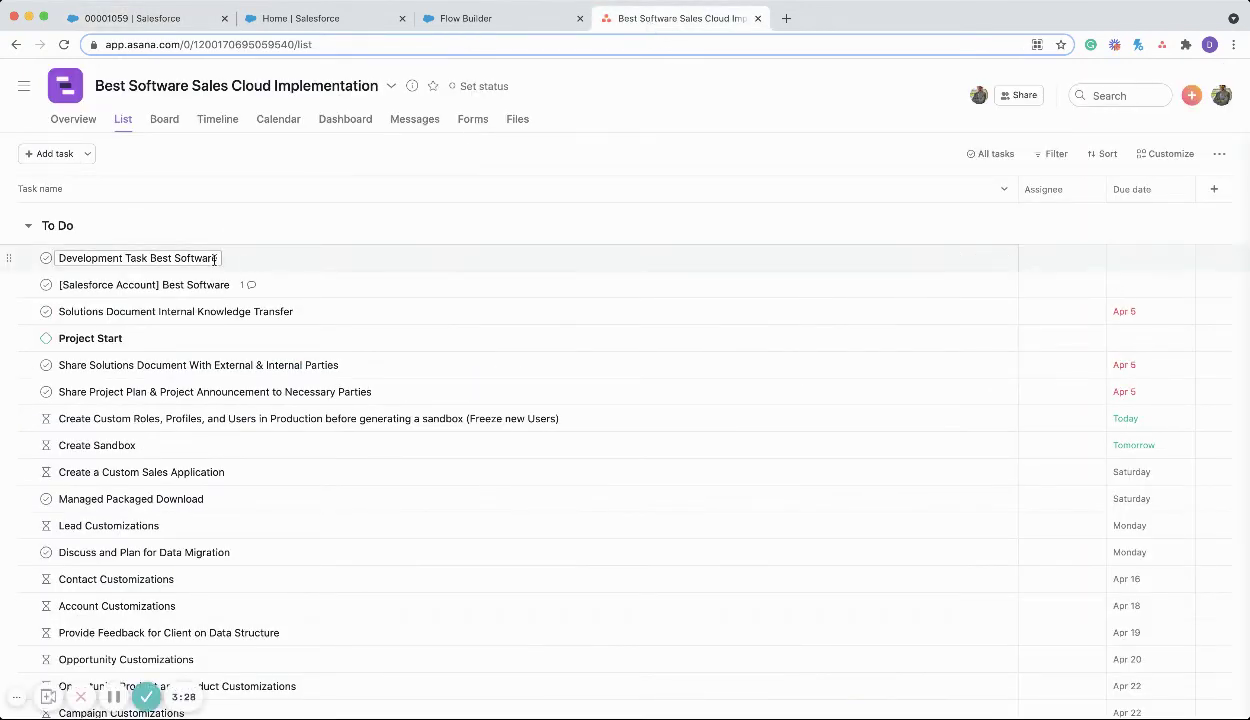
click(214, 258)
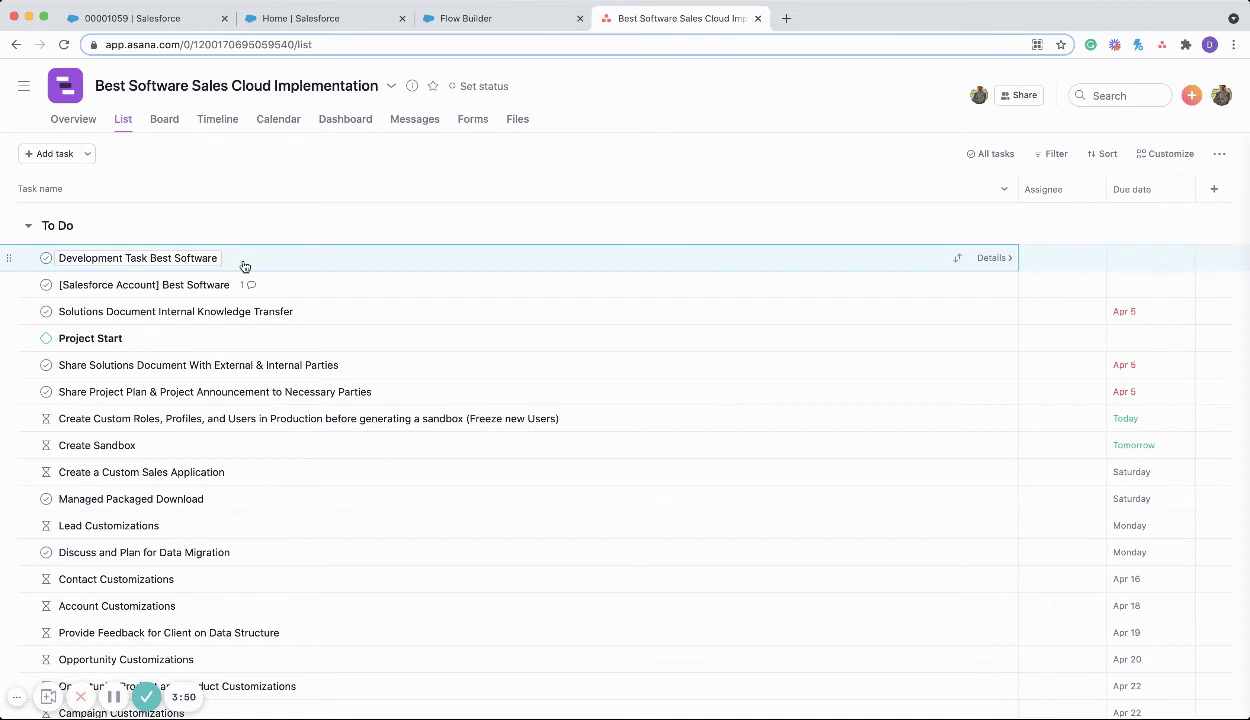
click(162, 22)
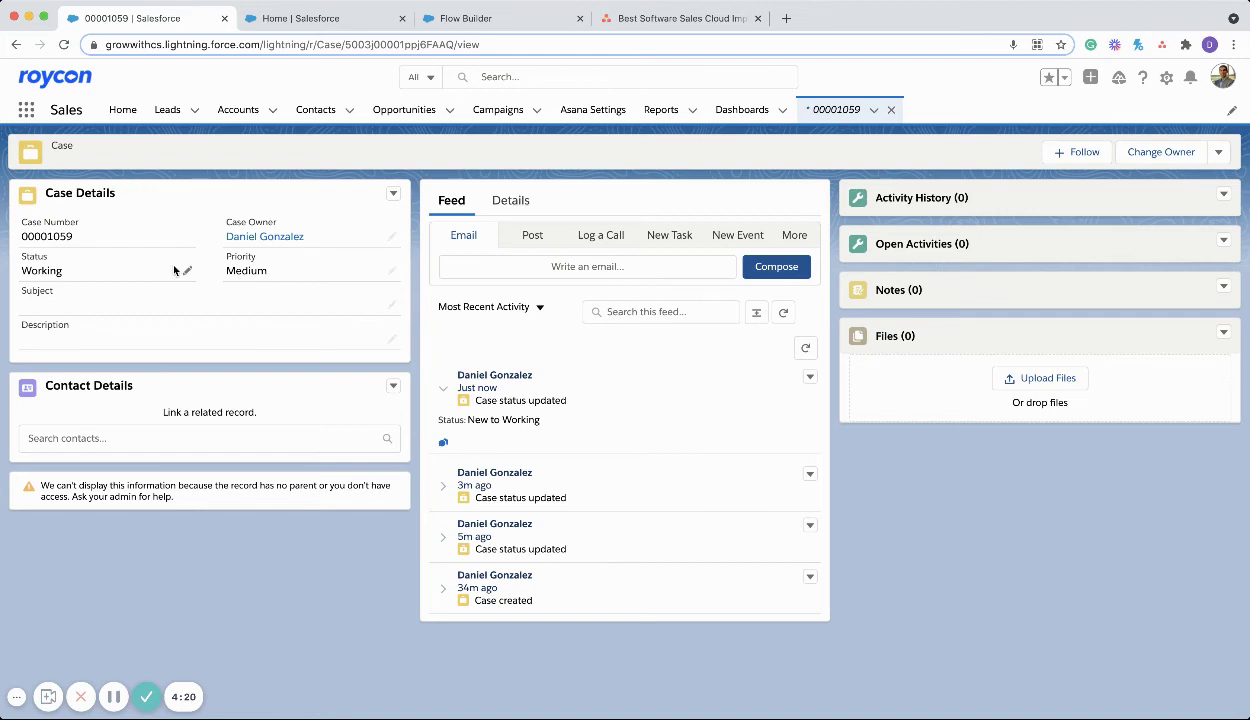
click(622, 20)
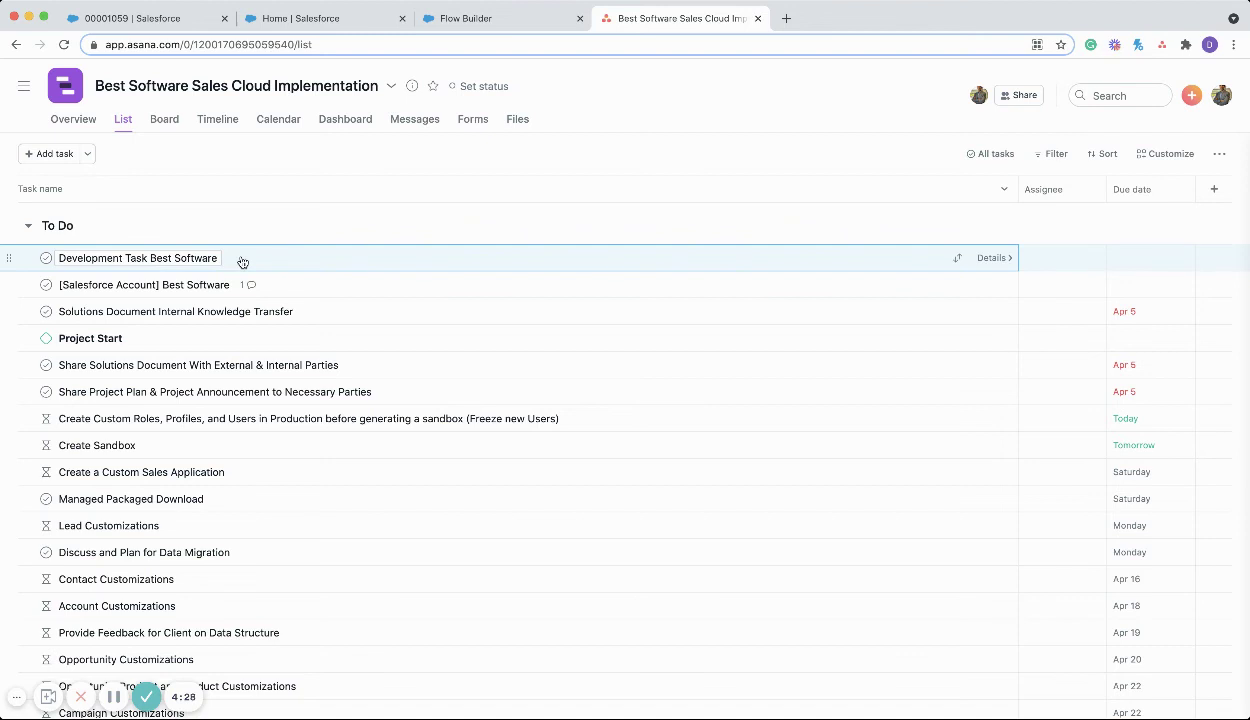
Reopen the Dev Task 'Create Asana task' action in Flow Builder and close it unchanged
click(461, 24)
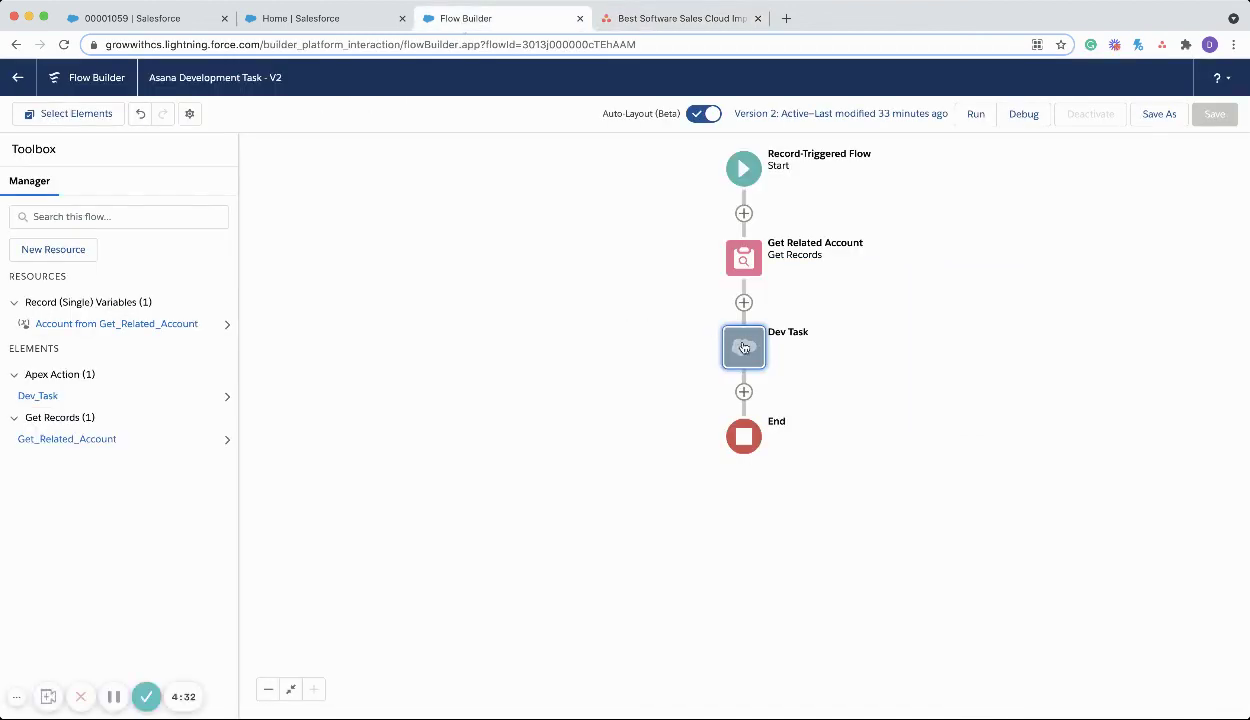
double_click(744, 348)
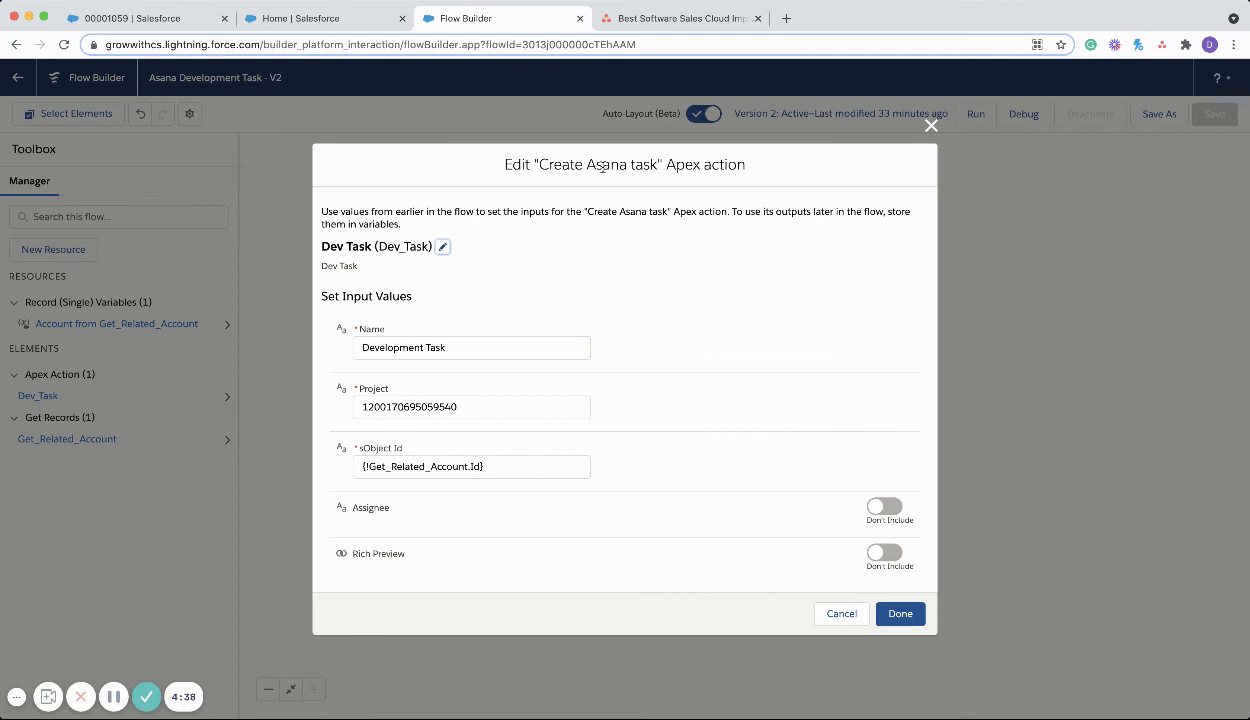
drag(541, 163, 659, 164)
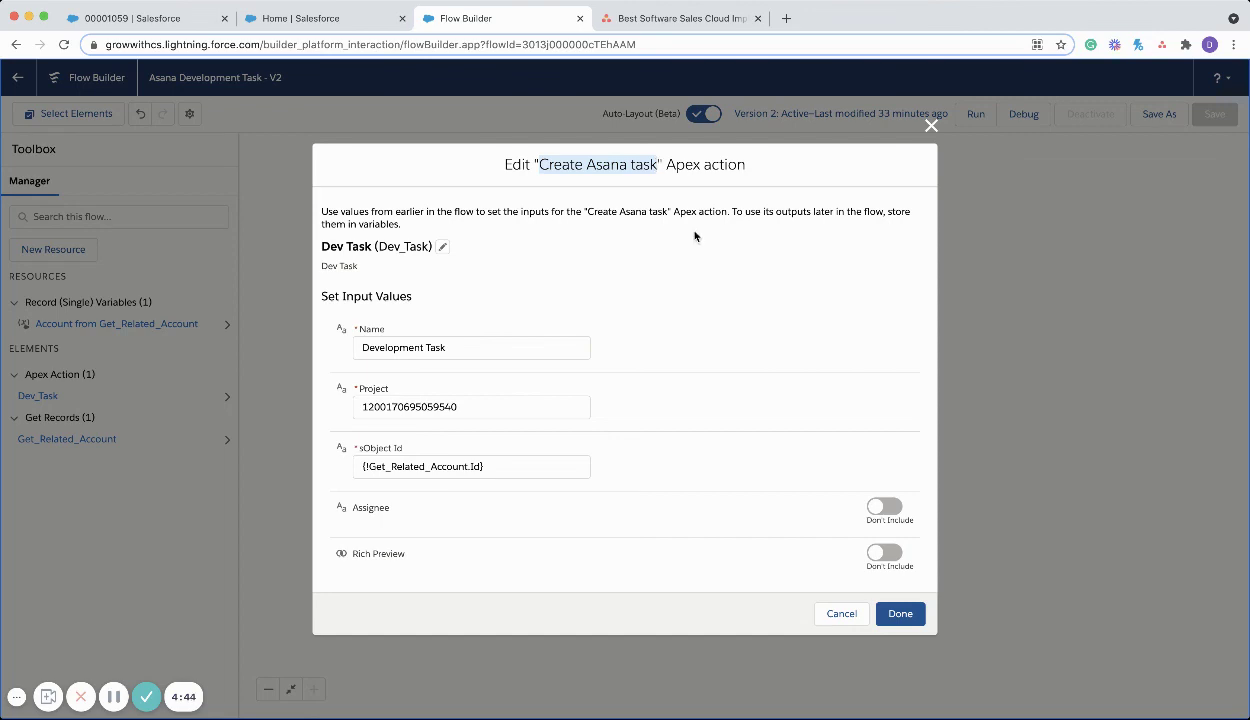
click(931, 125)
click(133, 19)
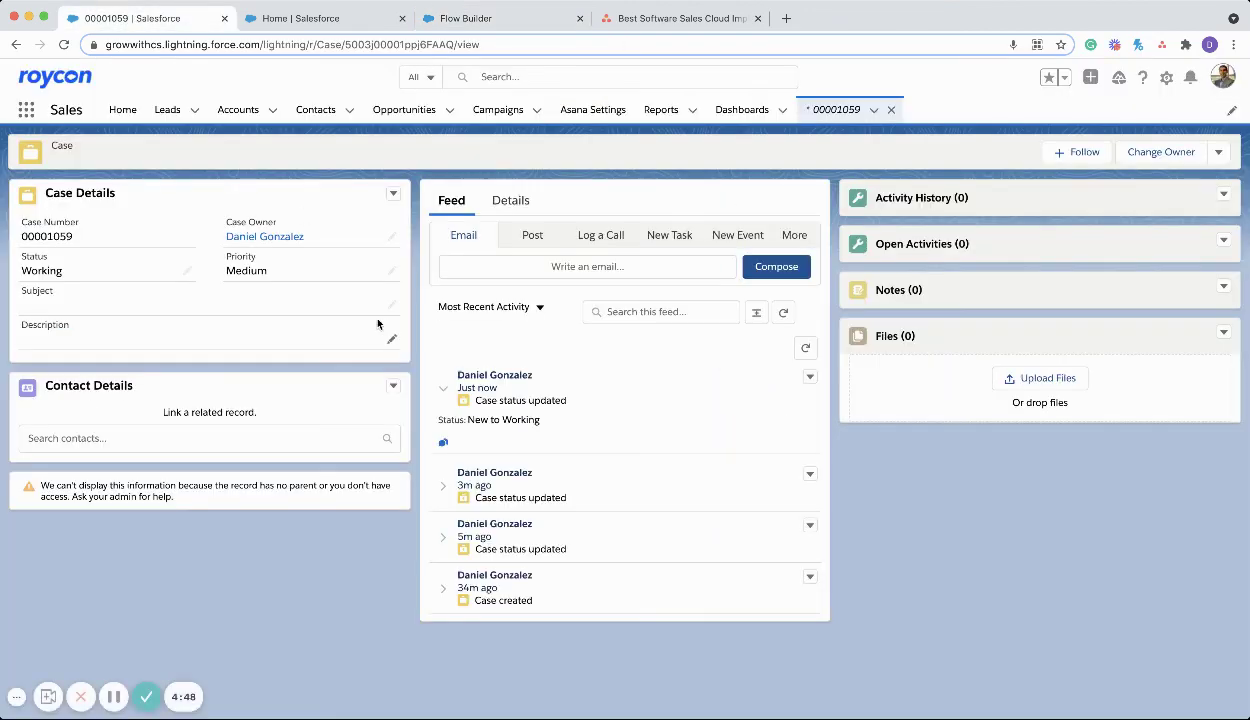